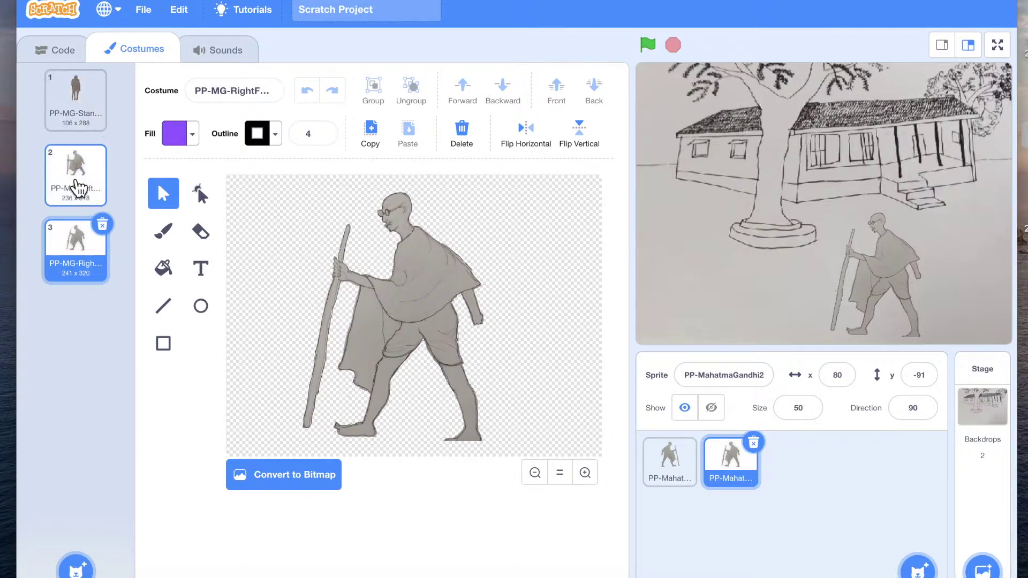
click(79, 186)
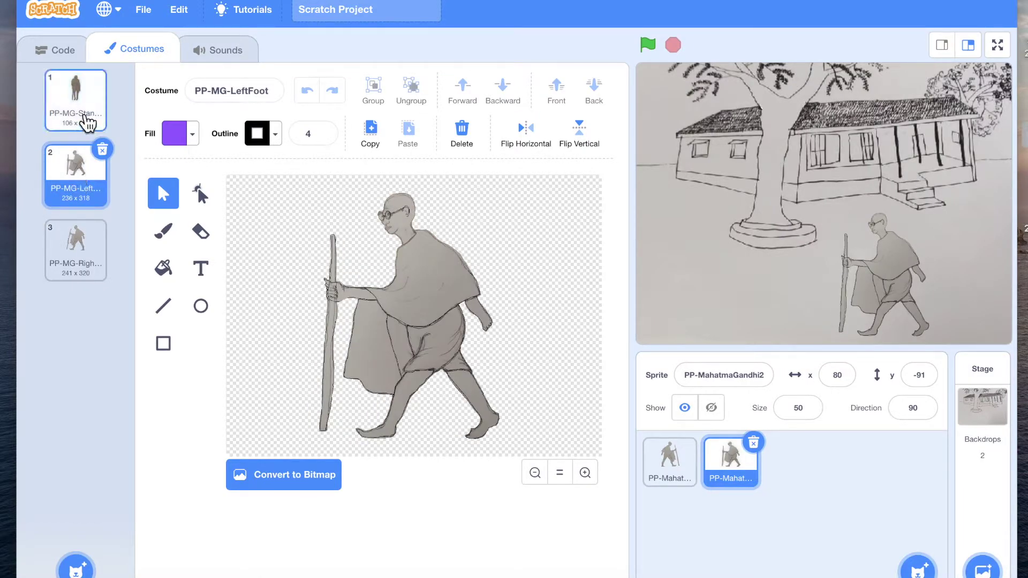
click(84, 116)
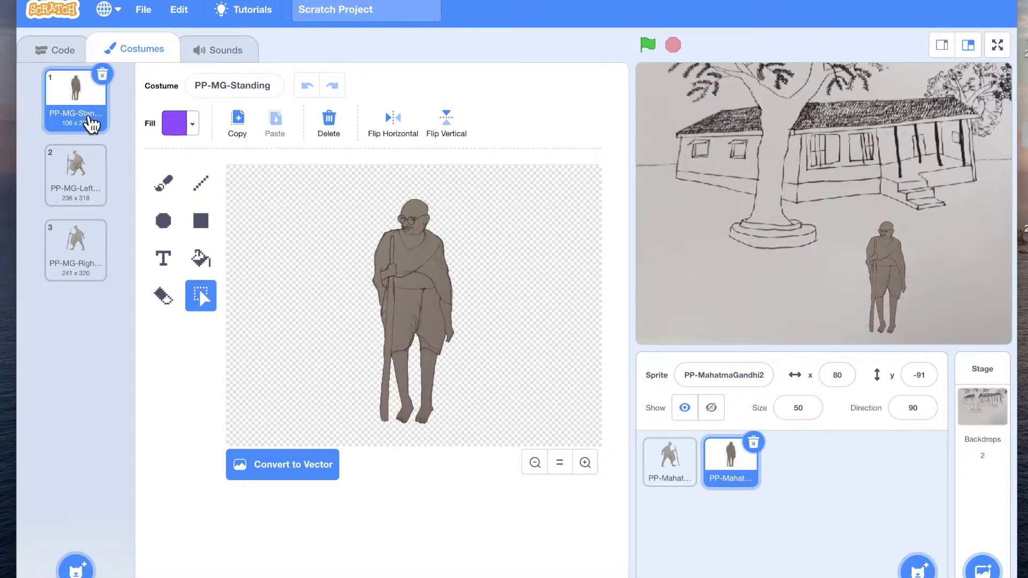
click(88, 181)
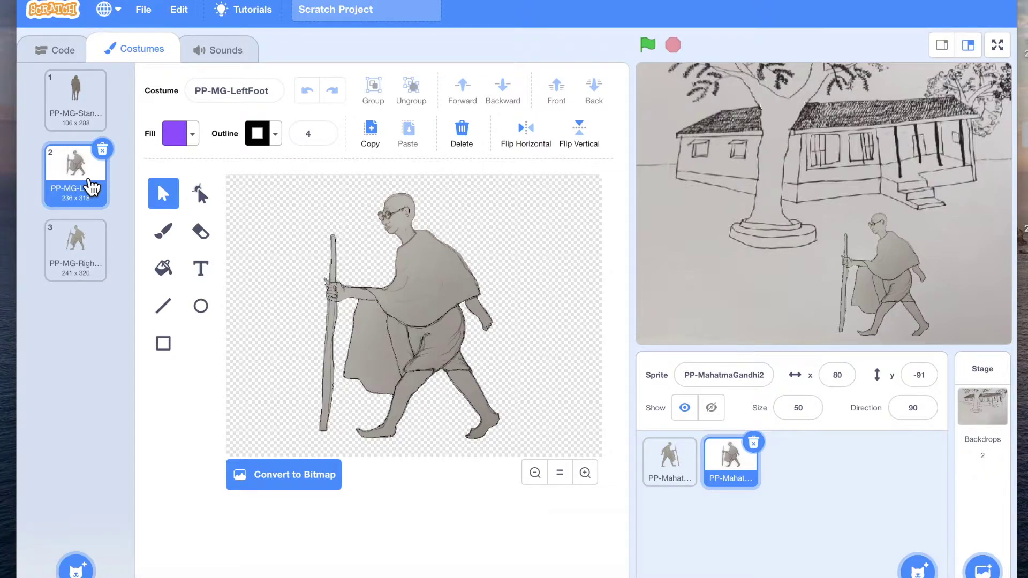
click(89, 255)
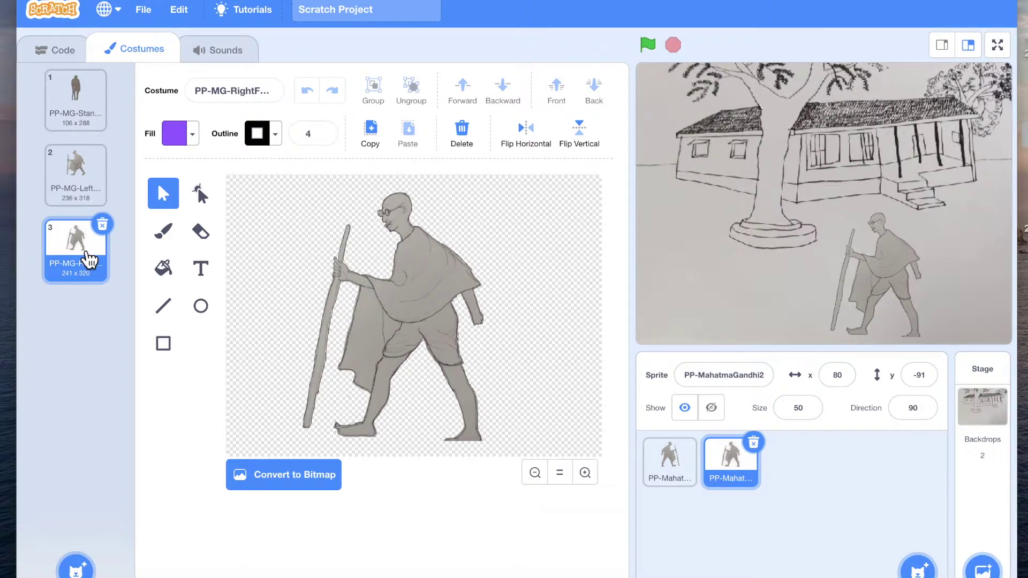
click(88, 181)
click(93, 257)
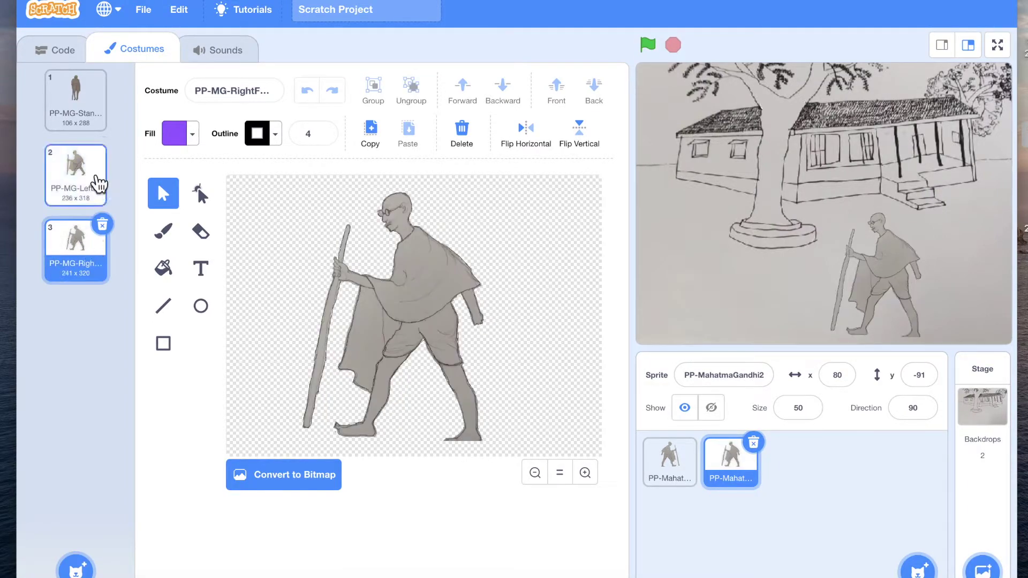
click(98, 184)
click(101, 257)
click(97, 192)
click(100, 257)
click(98, 189)
click(101, 248)
click(98, 189)
click(101, 257)
click(97, 193)
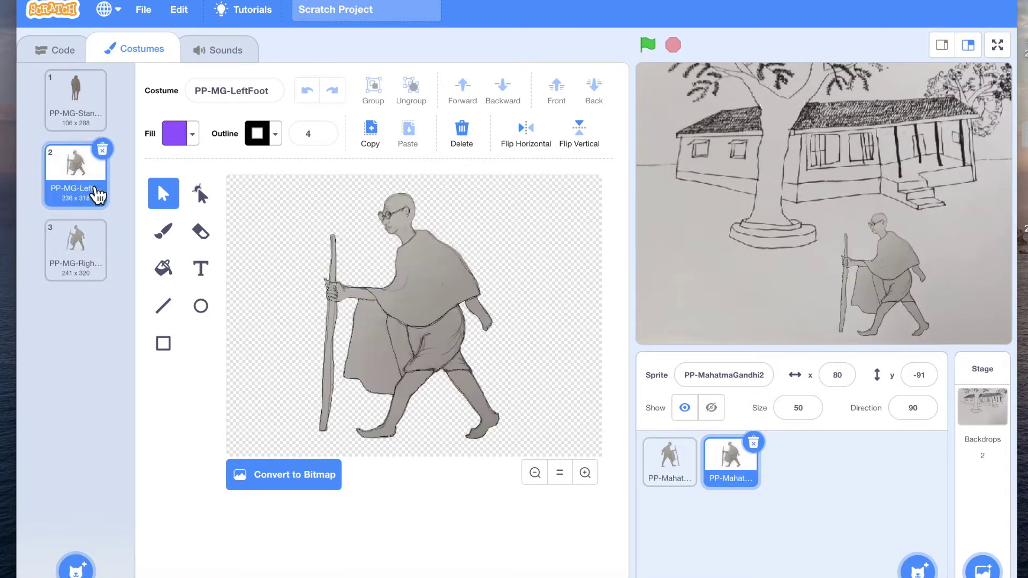
click(98, 255)
click(98, 187)
click(97, 247)
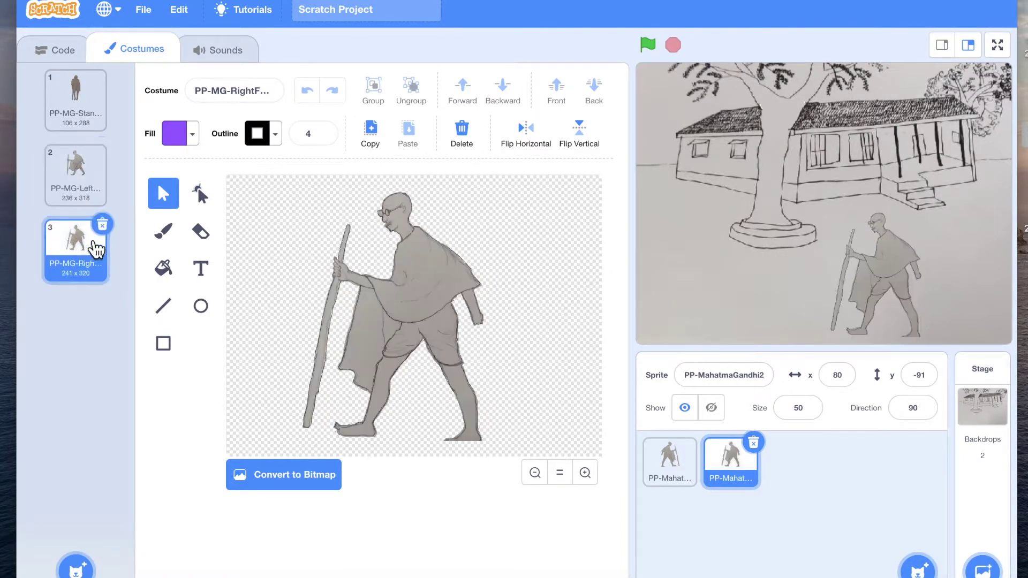
click(95, 189)
click(94, 257)
click(88, 193)
click(93, 257)
click(88, 191)
click(87, 249)
click(87, 189)
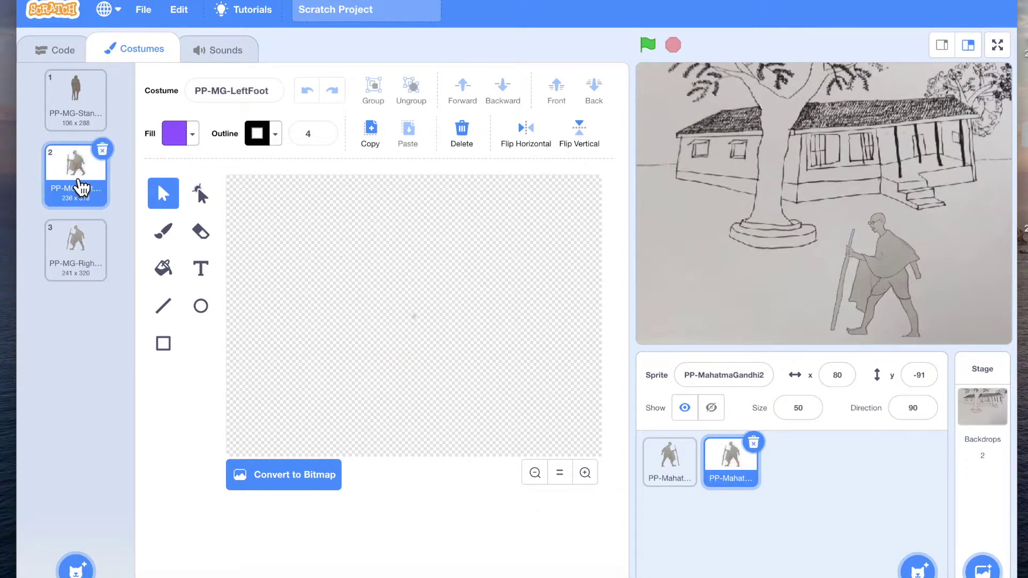
click(86, 247)
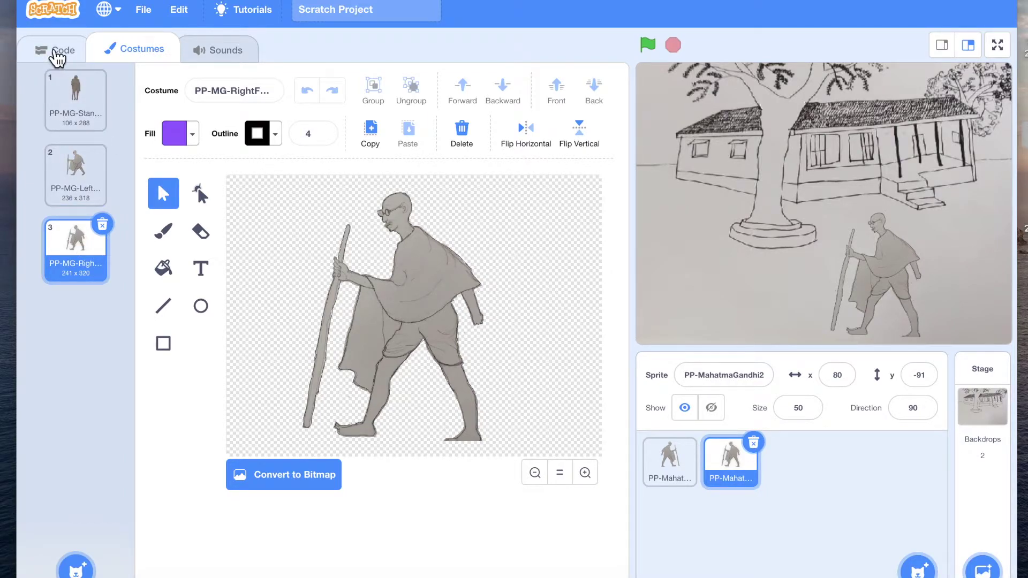
click(56, 53)
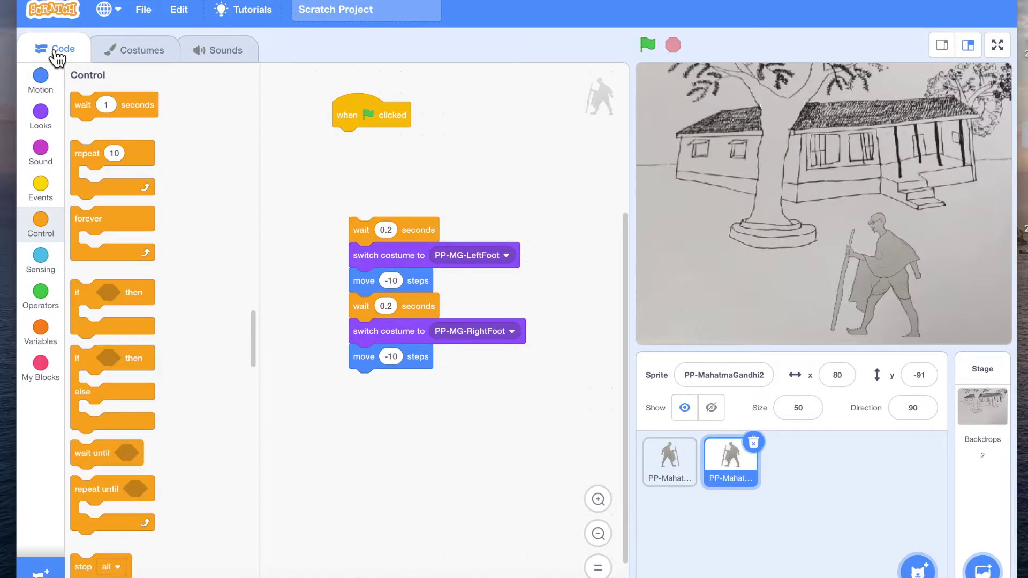
- Bring a 'switch costume to PP-MG-Standing' block from Looks toward the green-flag hat
click(40, 117)
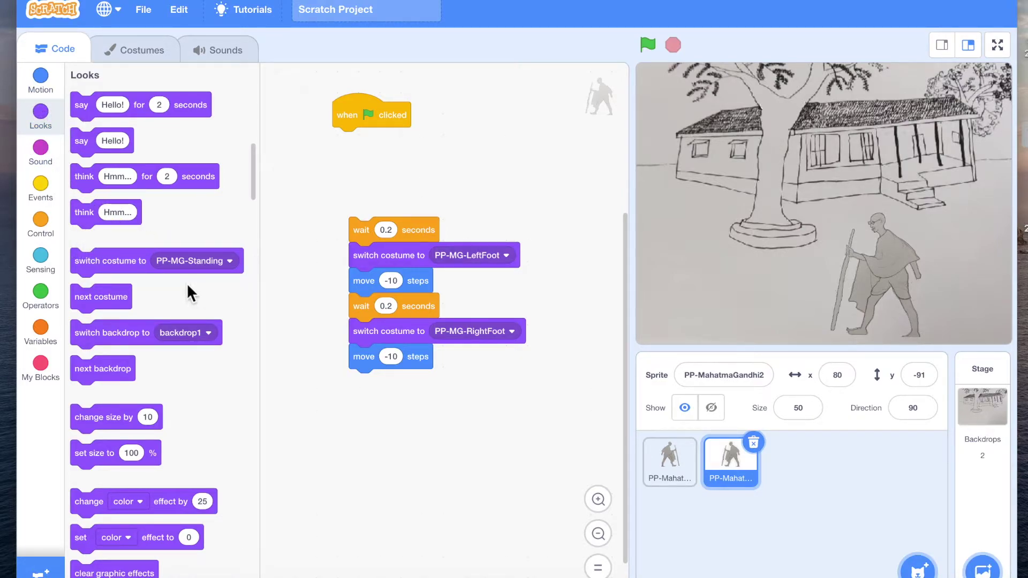
drag(111, 260, 359, 168)
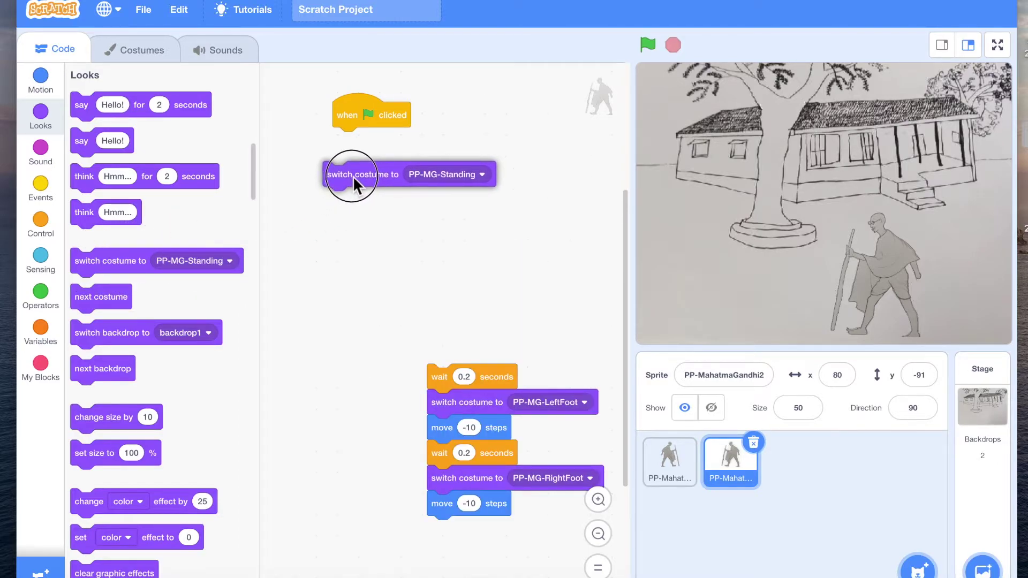
- Attach a costume switch under the green-flag hat, set to PP-MG-LeftFoot
drag(358, 169, 362, 146)
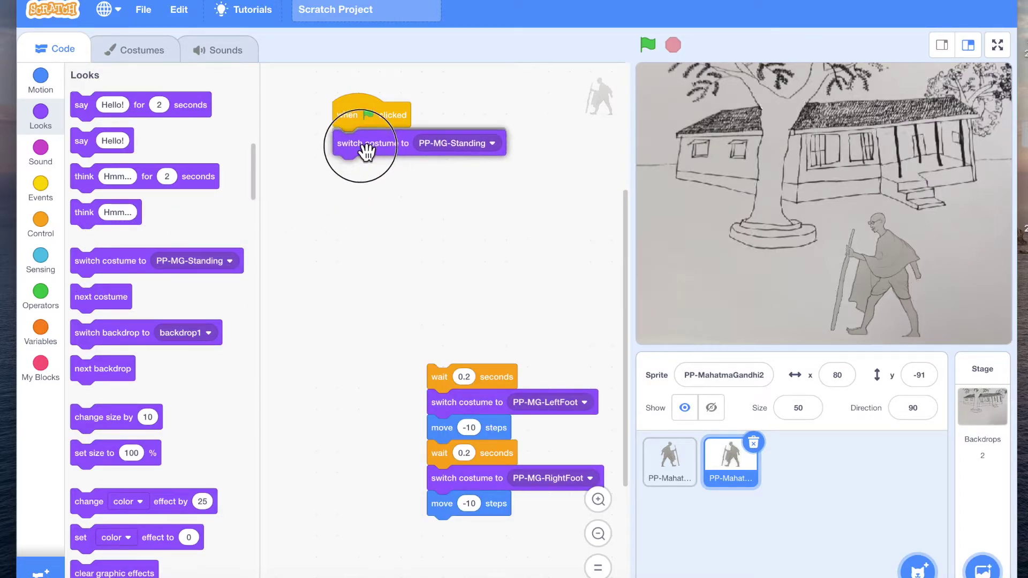
click(455, 139)
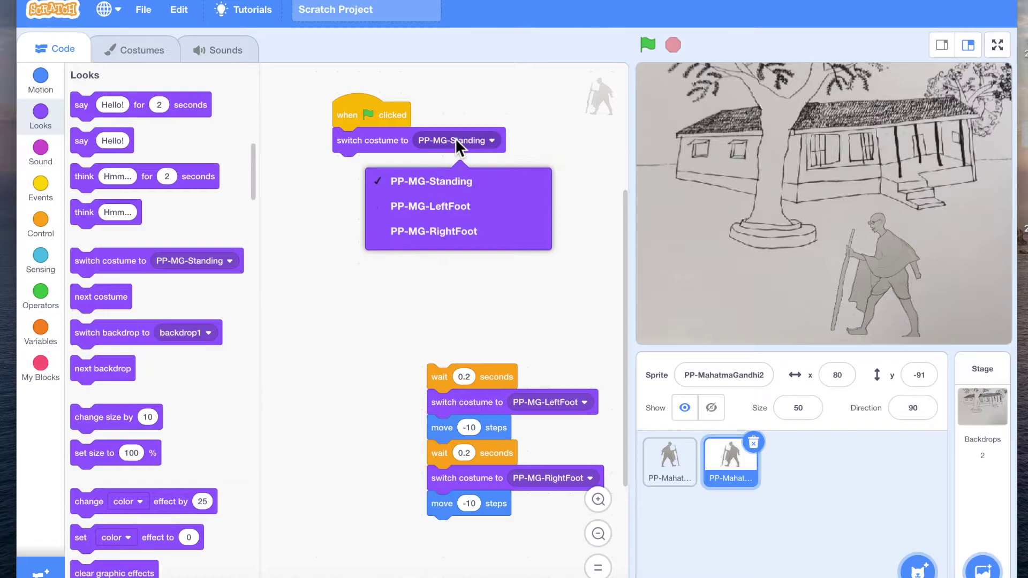
click(444, 197)
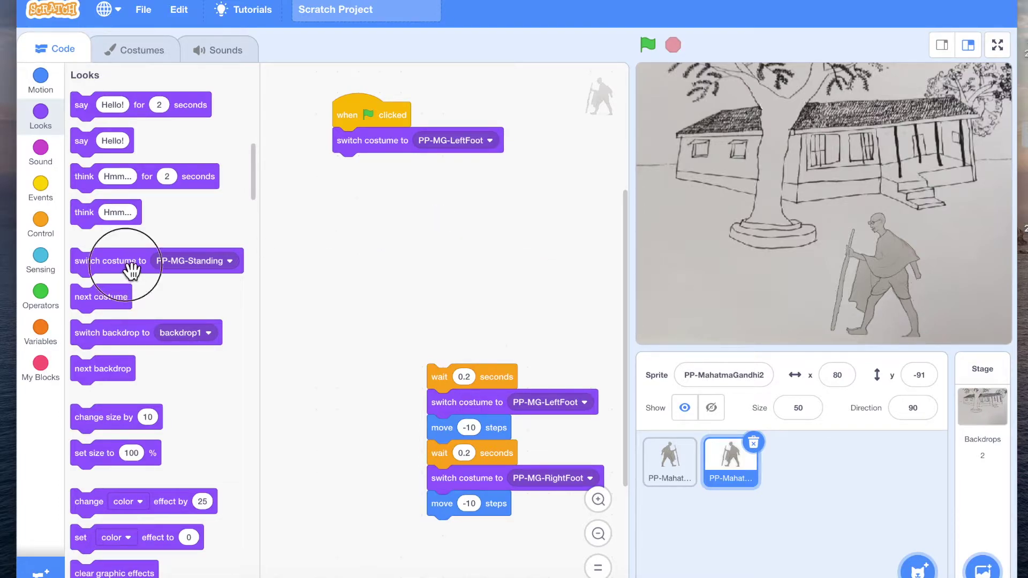
- Add a second costume switch set to PP-MG-RightFoot and test the script
drag(113, 260, 455, 179)
click(454, 166)
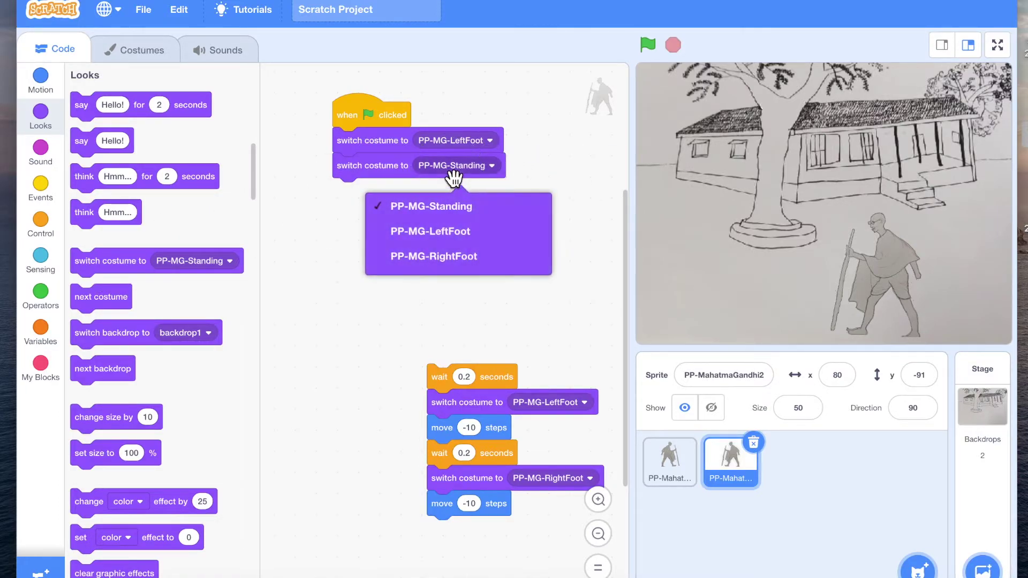
click(437, 261)
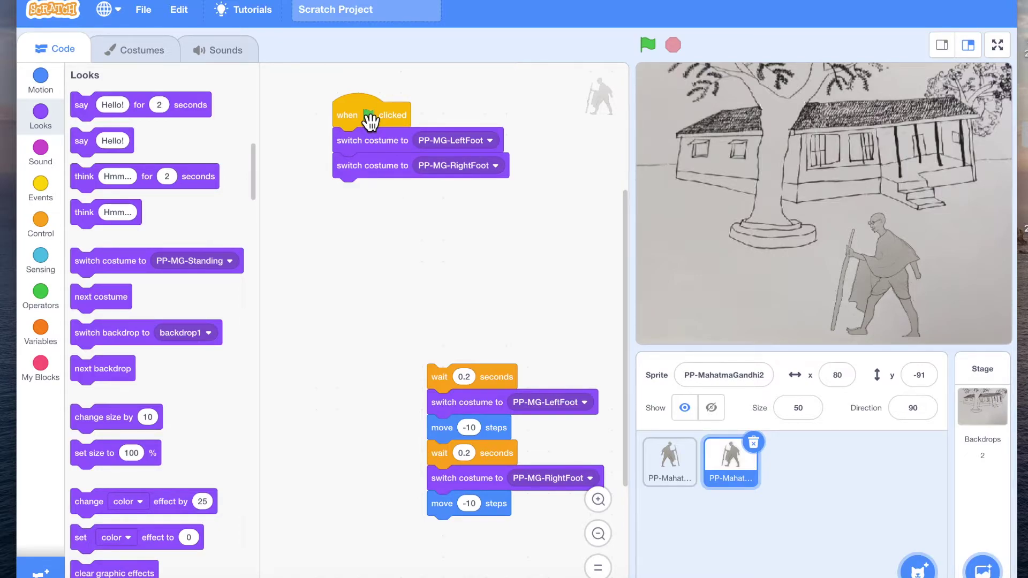
click(371, 120)
- Insert a 0.2-second wait between the two costume switches and test it
click(41, 221)
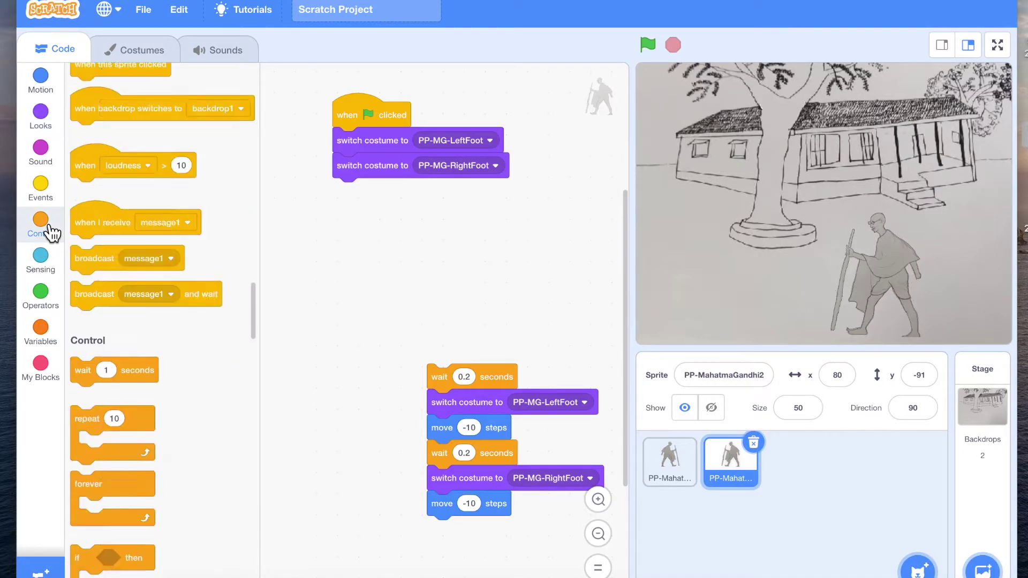
drag(90, 109, 347, 173)
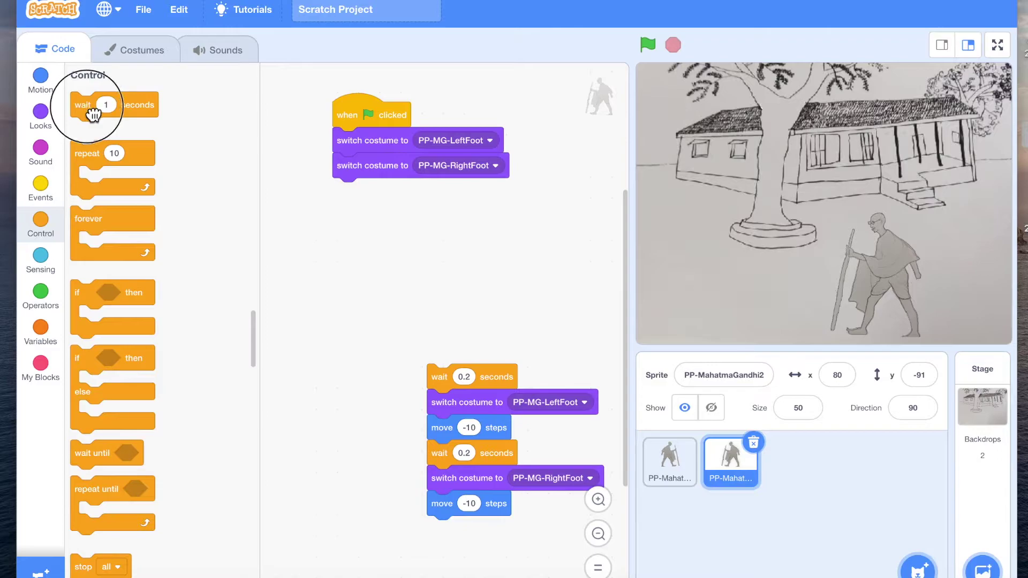
click(358, 119)
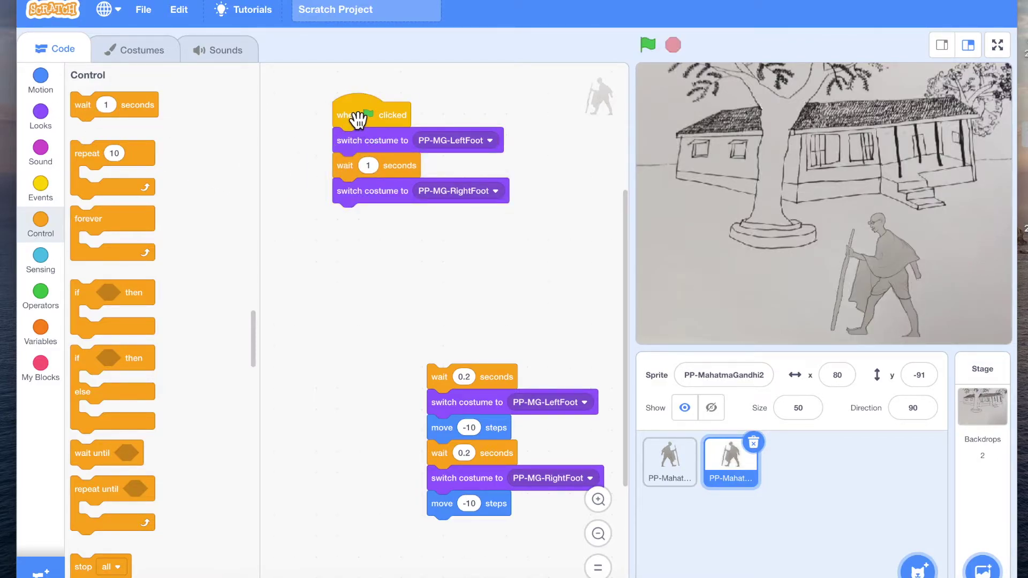
click(369, 166)
text(0.)
text(2)
click(352, 119)
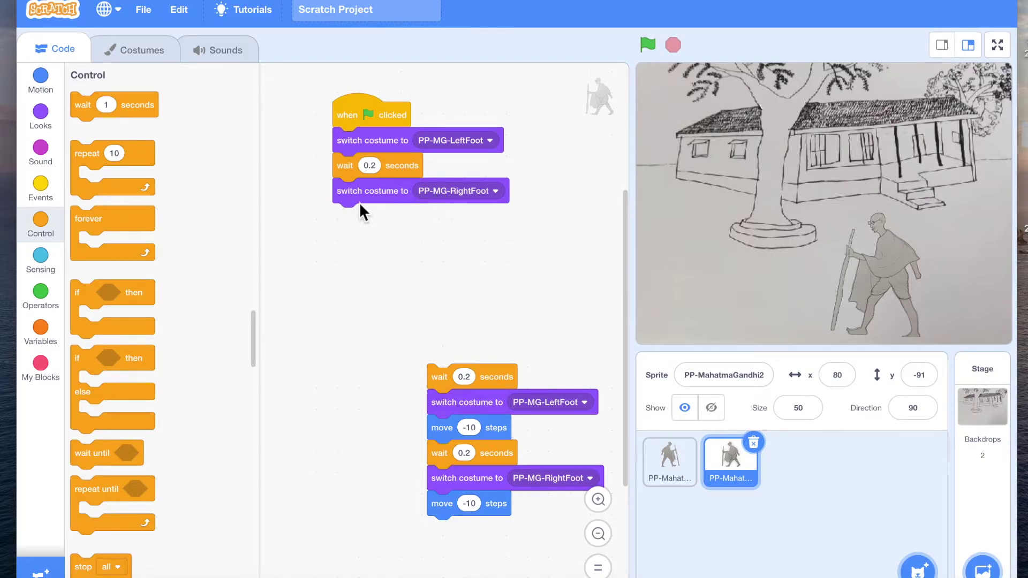
click(384, 120)
- Add another wait at the script's start and run the animation twice
mouse_move(137, 106)
mouse_down()
mouse_move(333, 118)
mouse_move(346, 137)
mouse_up()
click(367, 141)
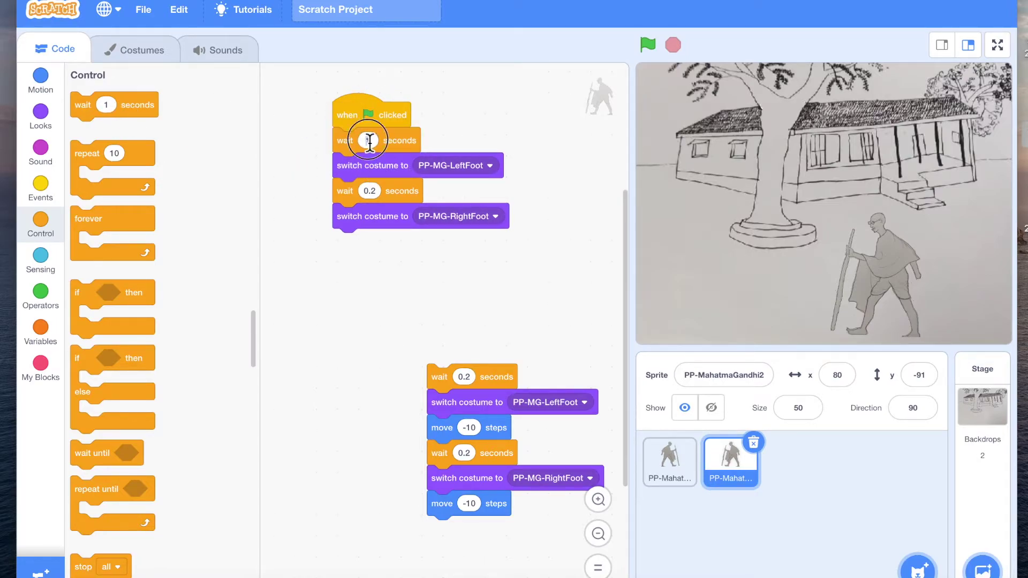
text(0.2)
click(361, 115)
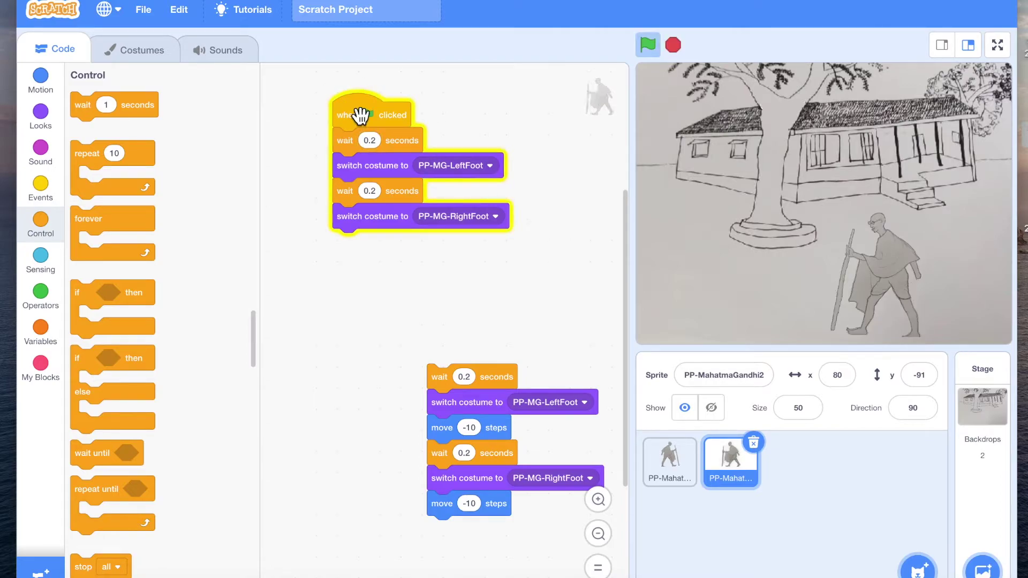
click(362, 115)
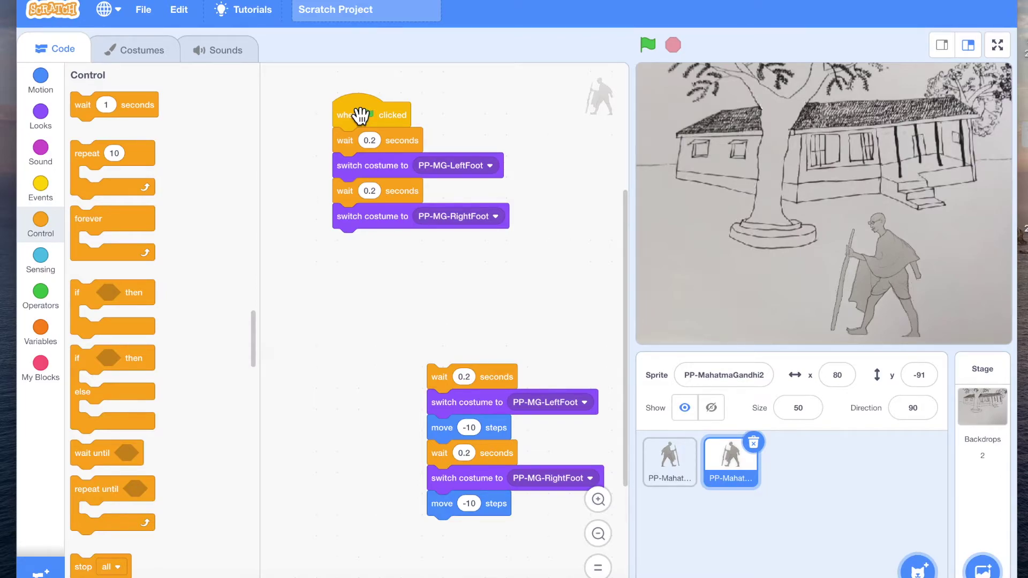
click(41, 80)
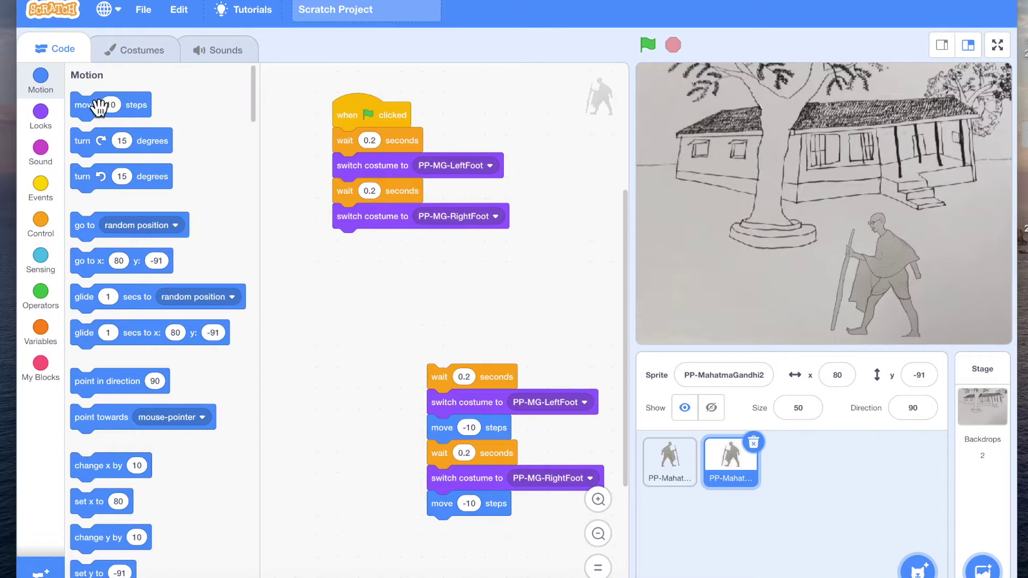
- Append a move -10 steps block to the script's end and test Gandhi moving left
drag(97, 107, 335, 301)
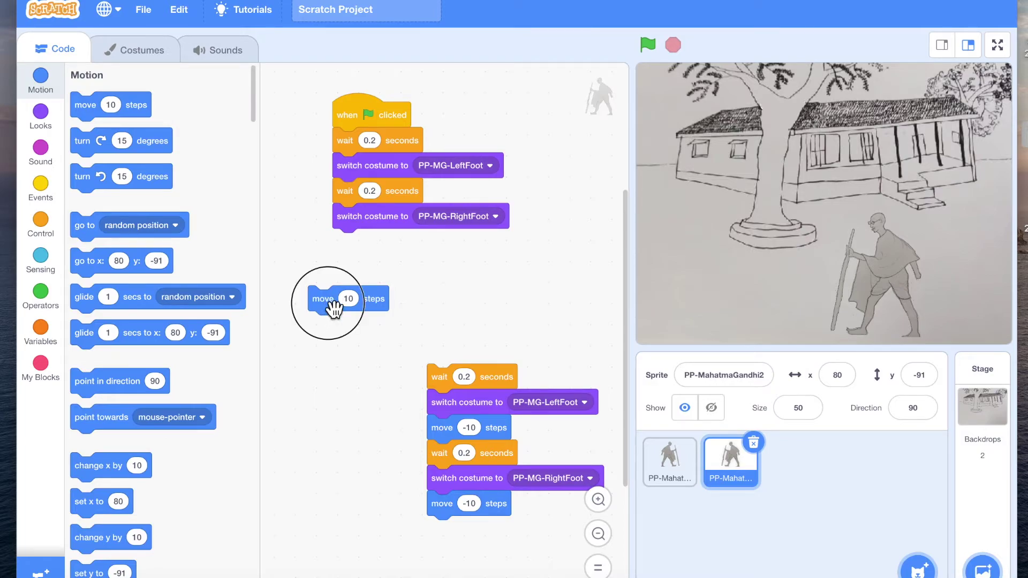
drag(335, 308, 359, 254)
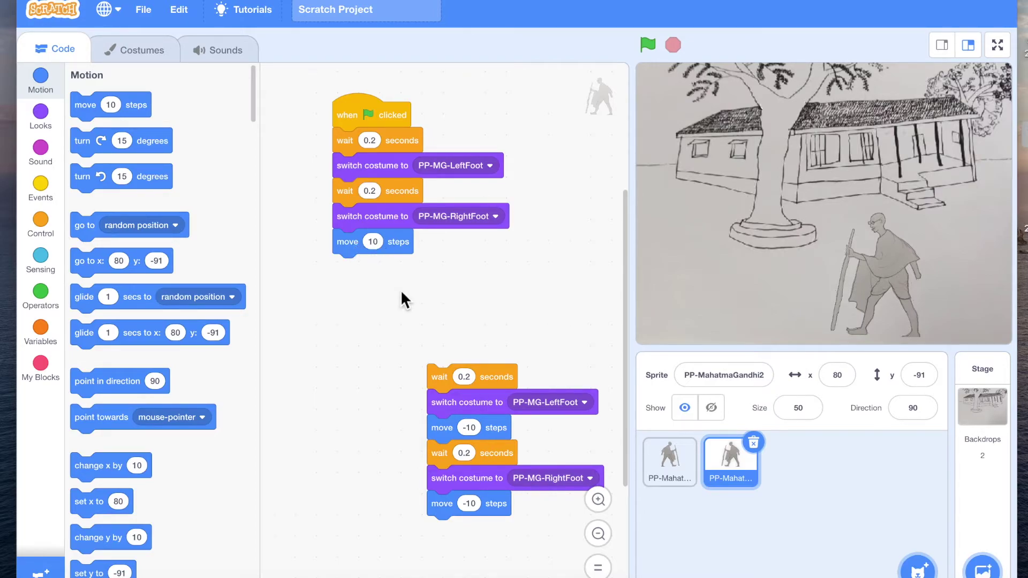
click(359, 114)
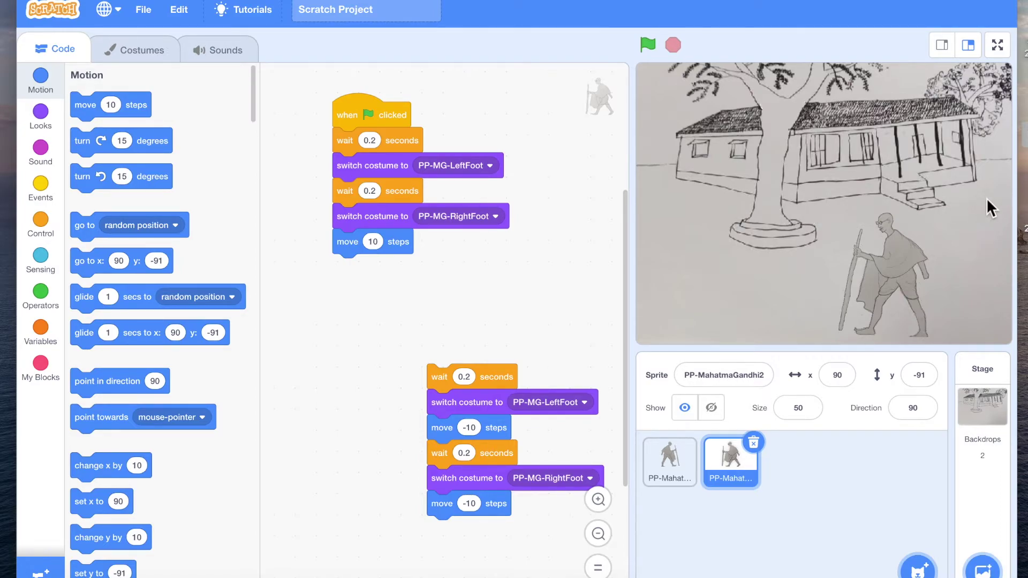
click(372, 241)
text(-10)
click(364, 120)
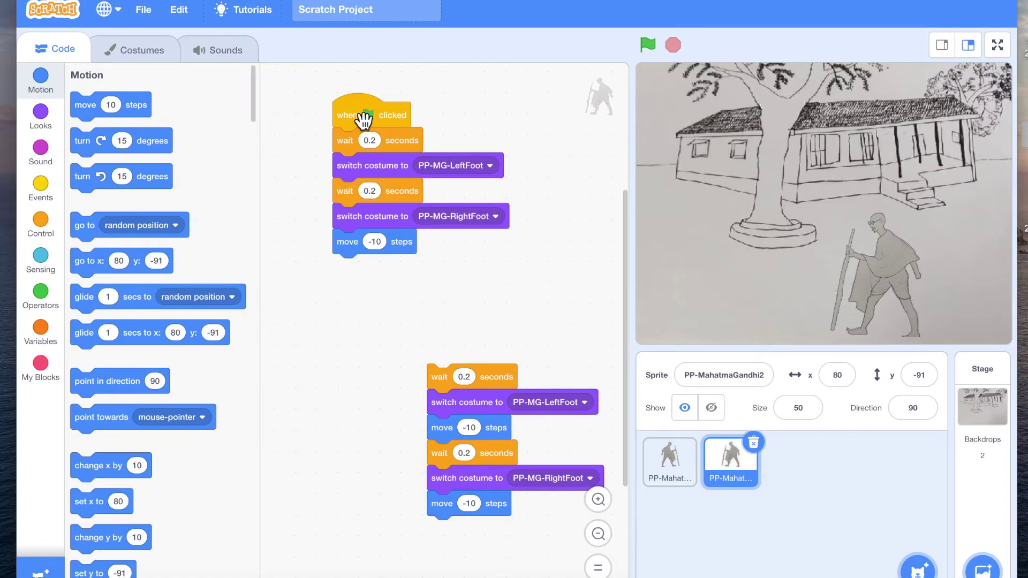
click(40, 220)
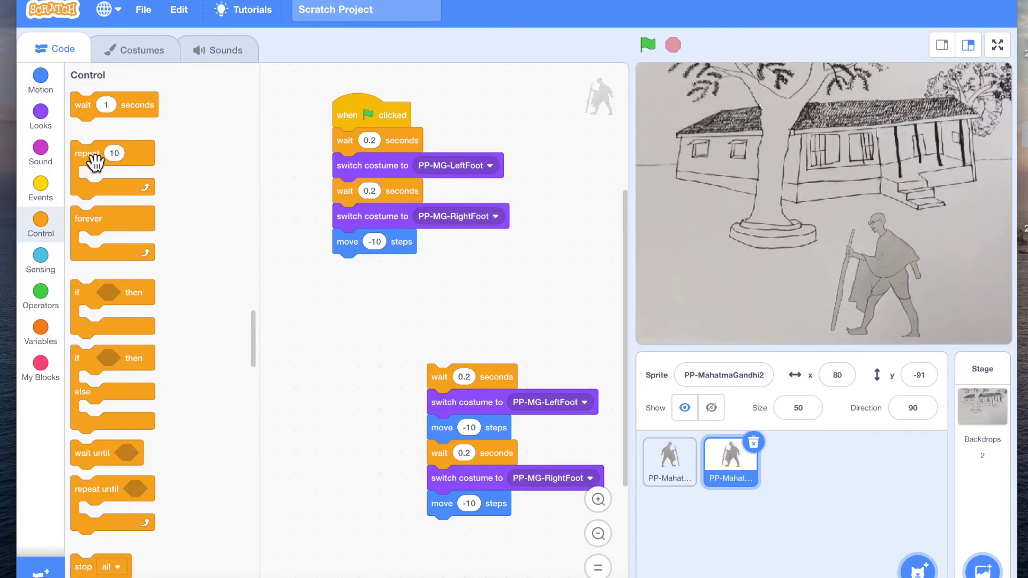
- Place a repeat 10 loop in the workspace beside the script
mouse_move(95, 164)
mouse_down()
mouse_move(128, 173)
mouse_move(304, 335)
mouse_up()
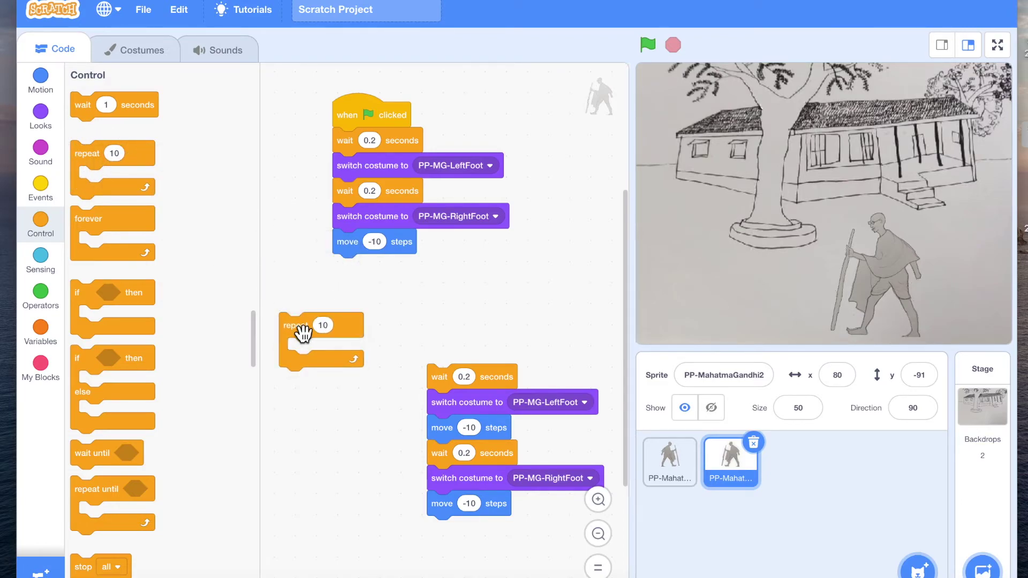
click(324, 325)
click(351, 334)
drag(297, 338, 323, 305)
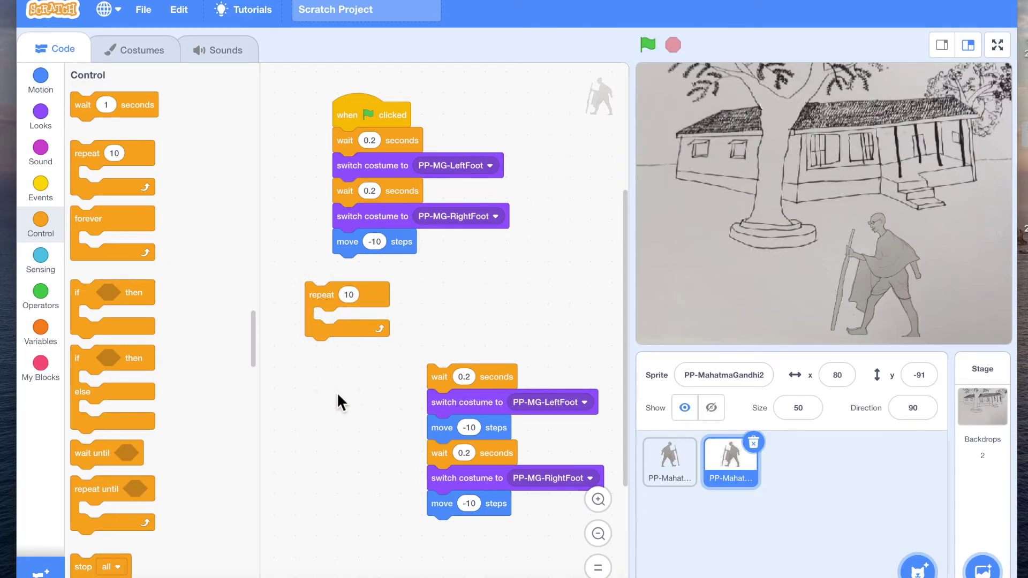
- Wrap the wait, costume and move blocks in the loop under the green-flag hat, then run it
drag(365, 143, 346, 325)
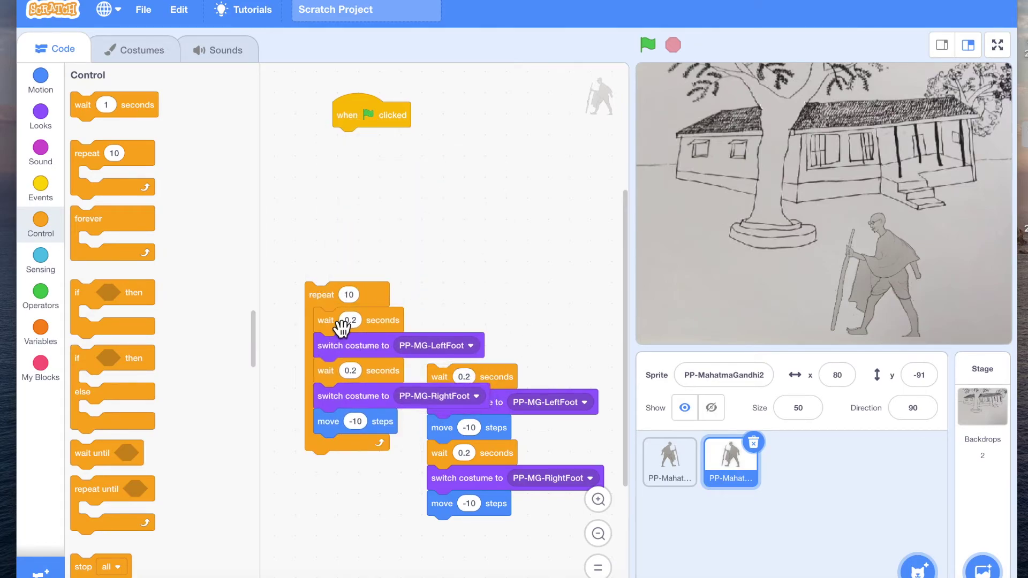
drag(325, 295, 358, 146)
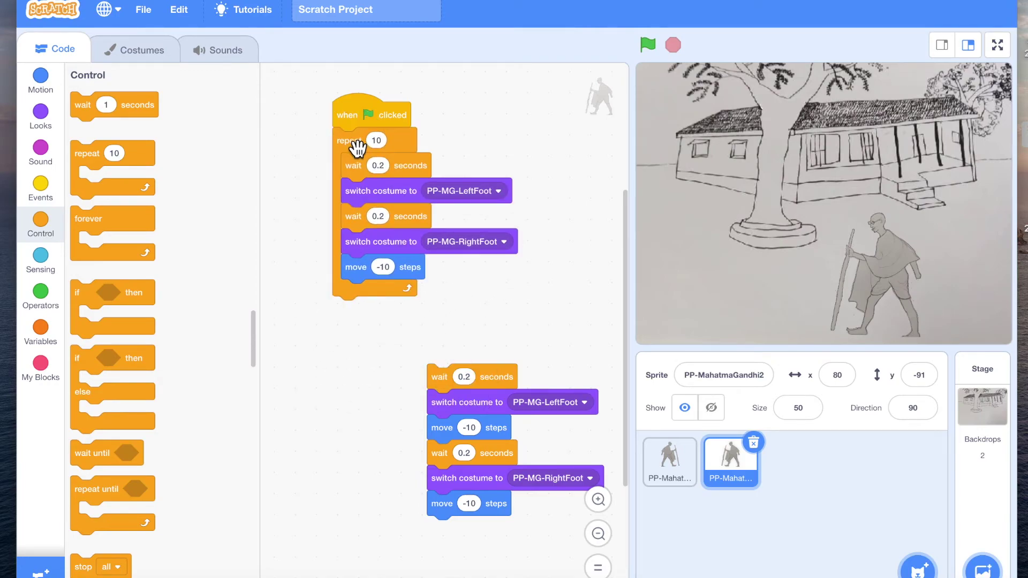
click(375, 140)
click(366, 118)
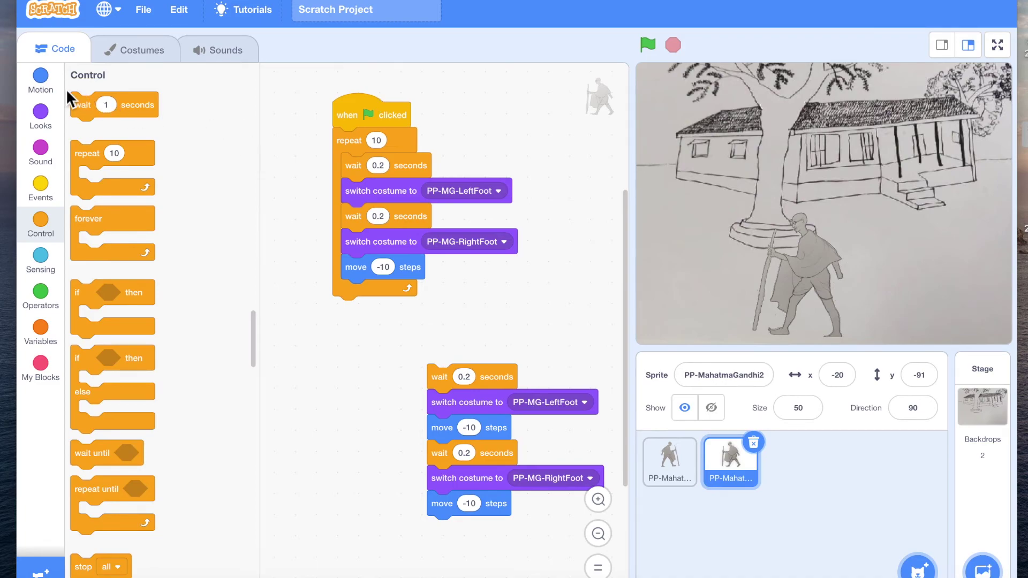
- Insert a move -10 steps block after the PP-MG-LeftFoot switch and run the walk twice
click(40, 80)
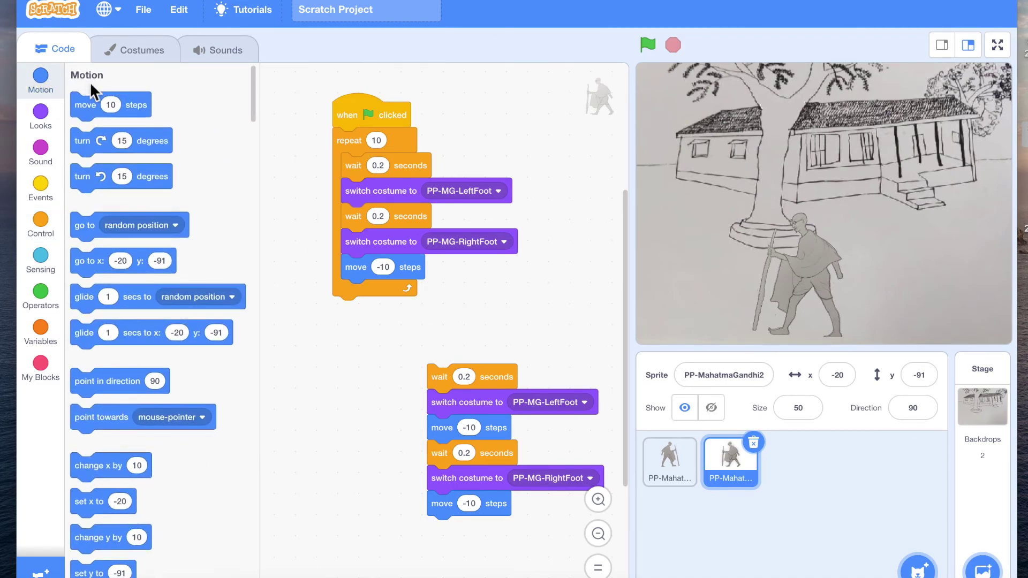
drag(86, 106, 378, 217)
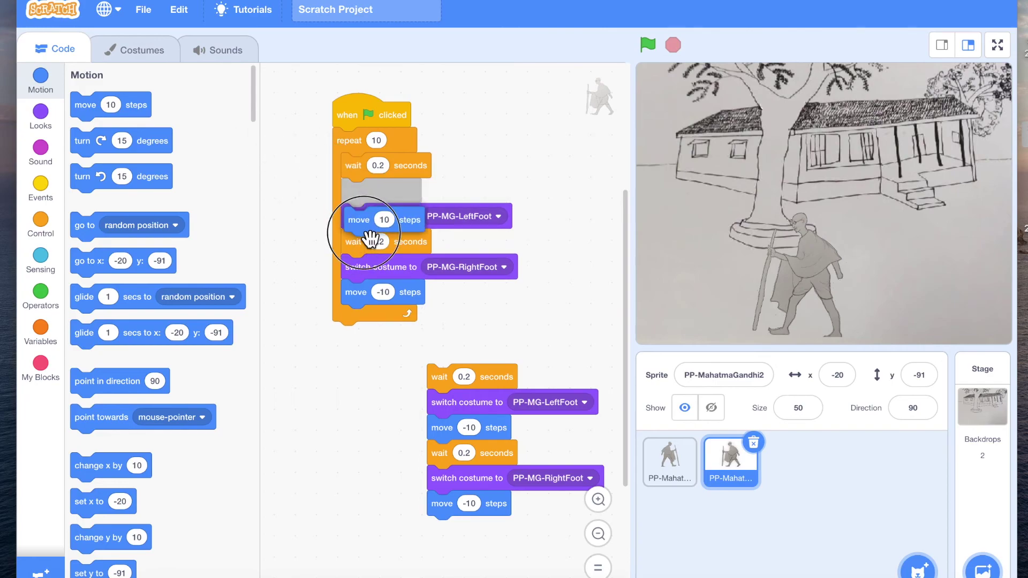
click(379, 216)
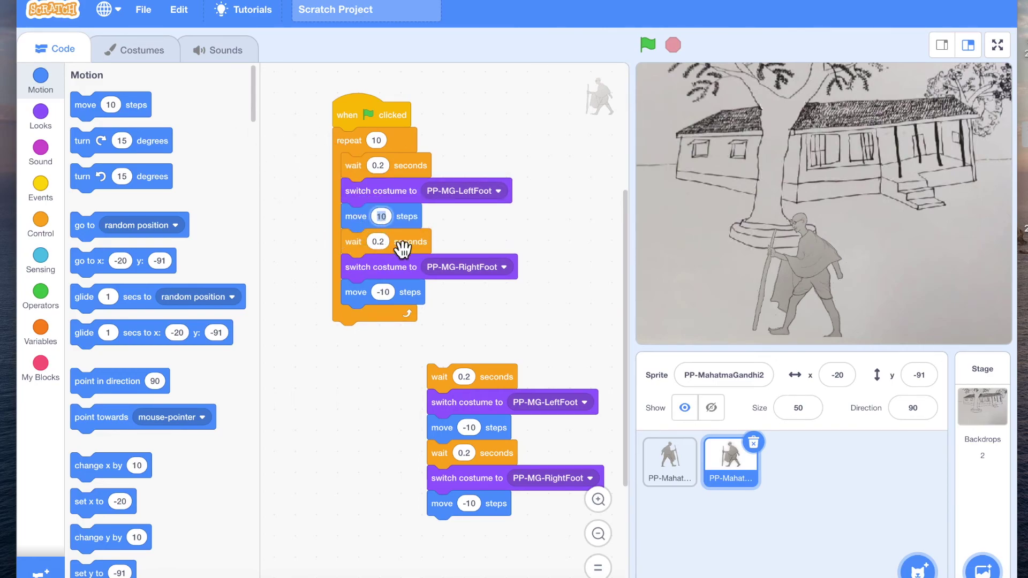
text(-)
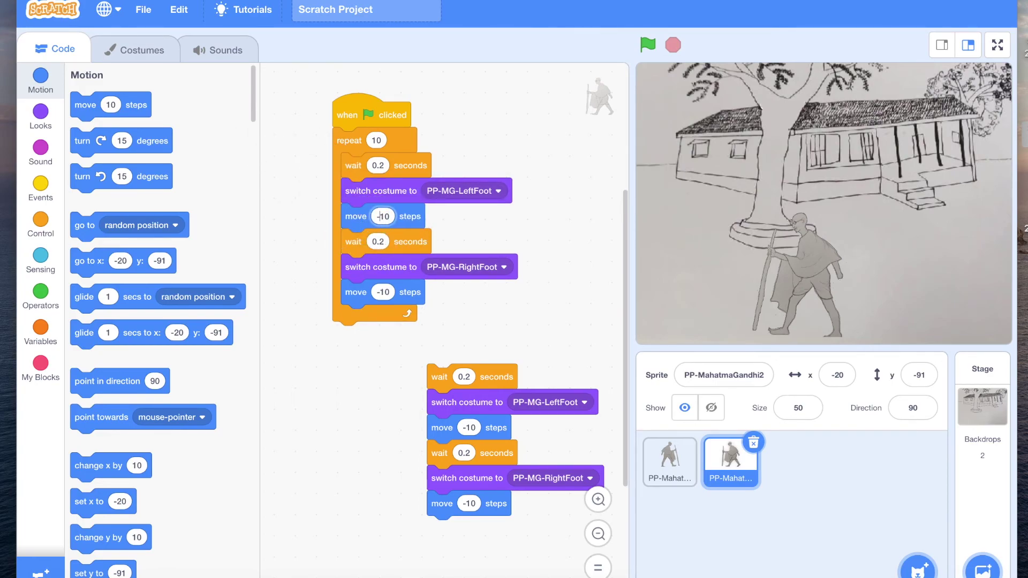
click(498, 222)
click(369, 116)
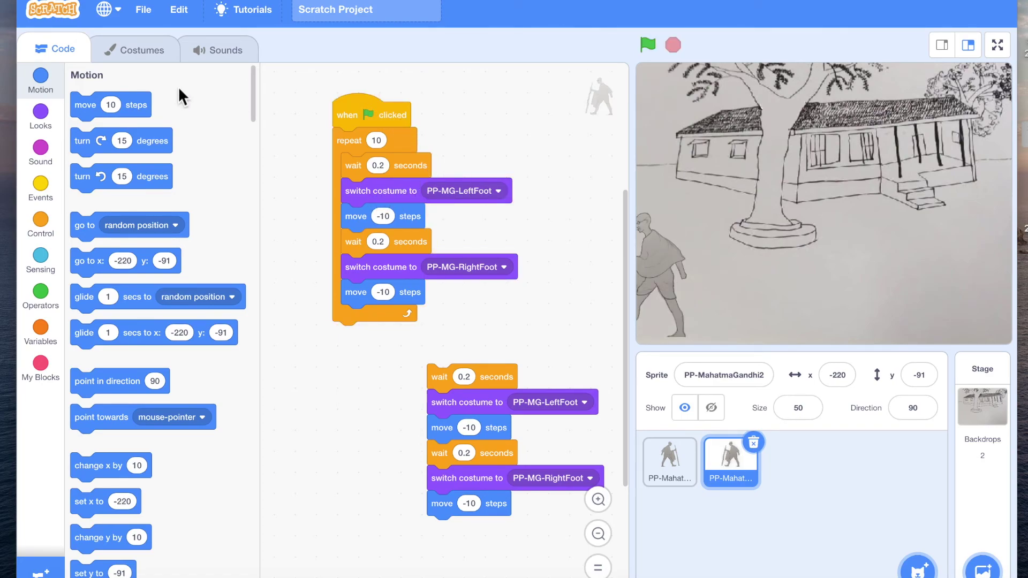
- View the PP-MG-LeftFoot and PP-MG-RightFoot costumes in the Costumes tab
click(142, 50)
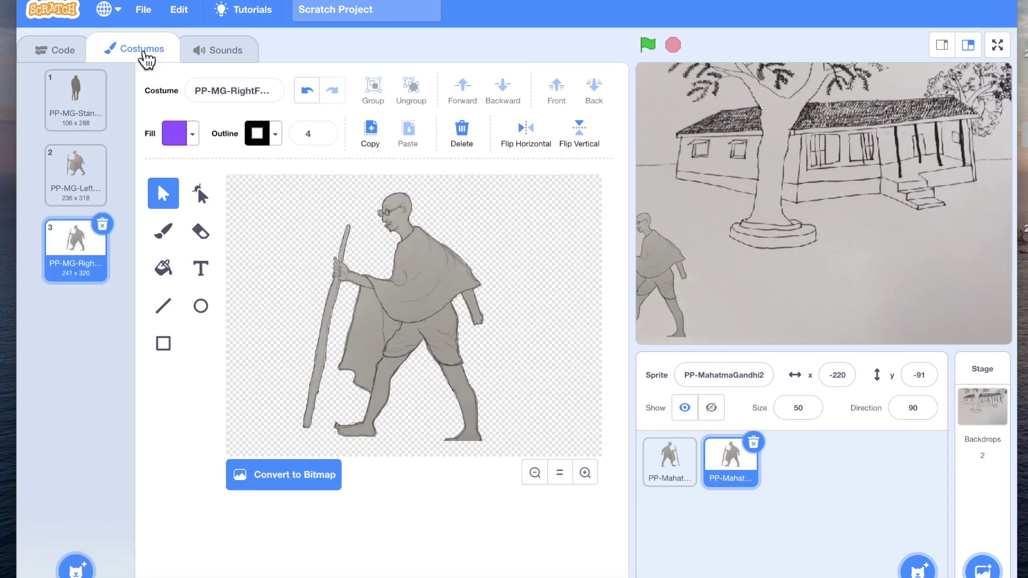
click(76, 168)
click(234, 91)
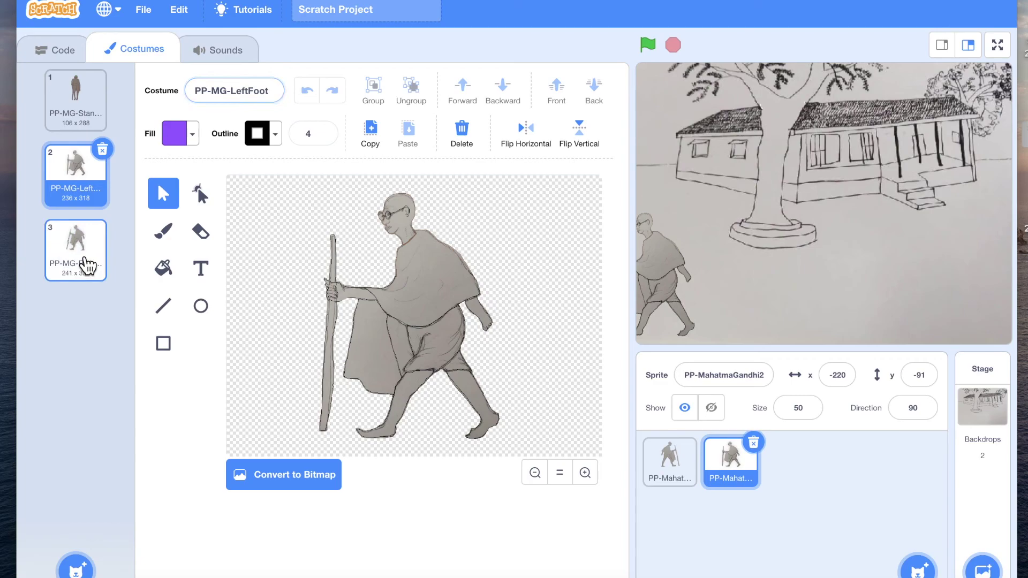
click(87, 258)
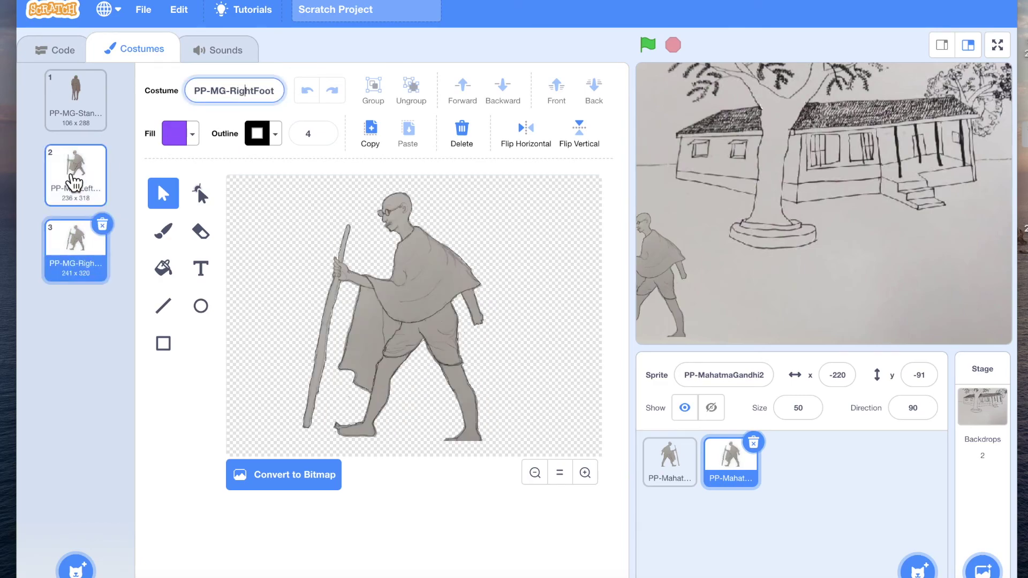
- Flip between the two walking costumes again, then delete the leftover loose blocks
click(75, 172)
click(77, 250)
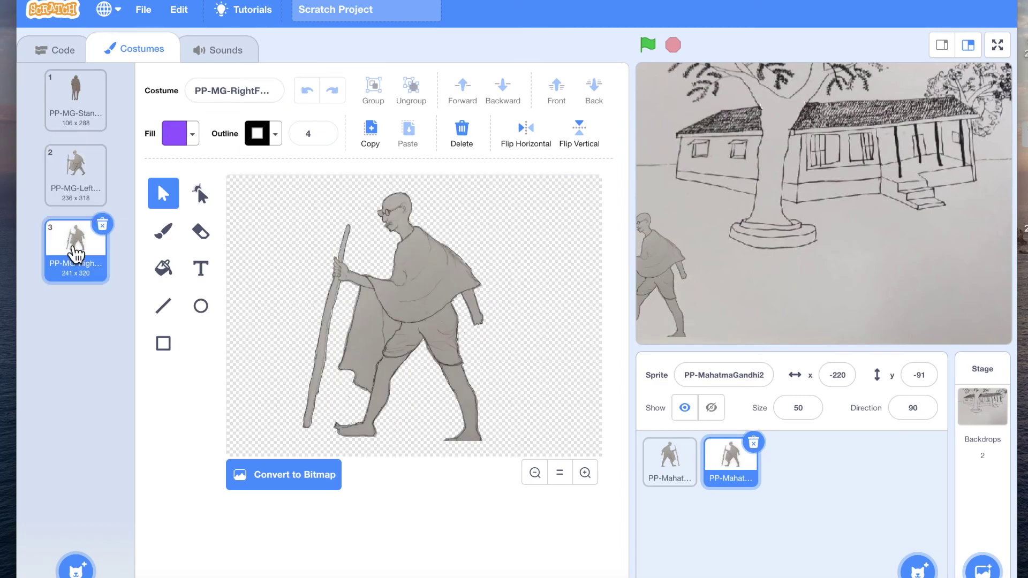
click(54, 50)
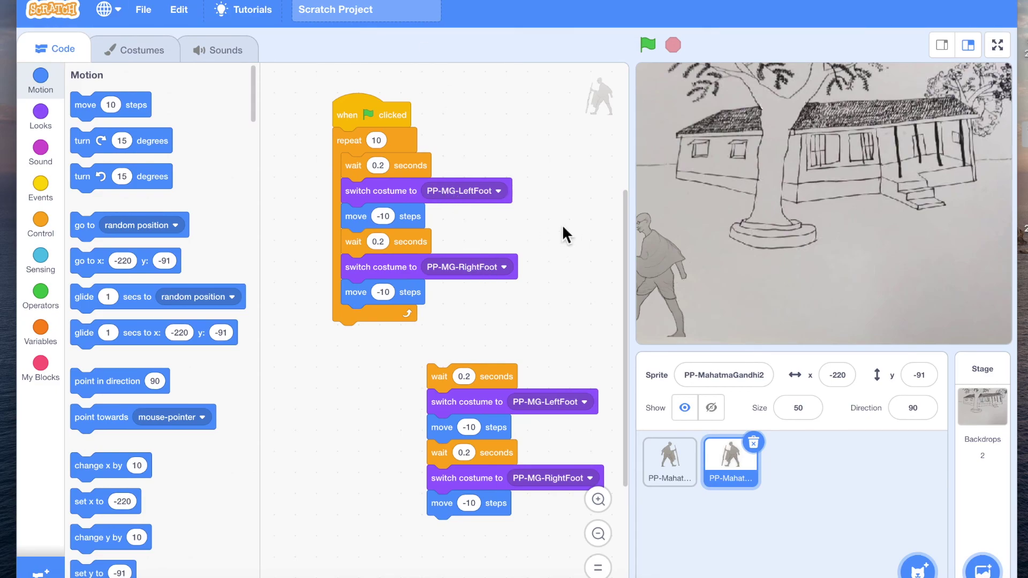
drag(474, 375, 128, 378)
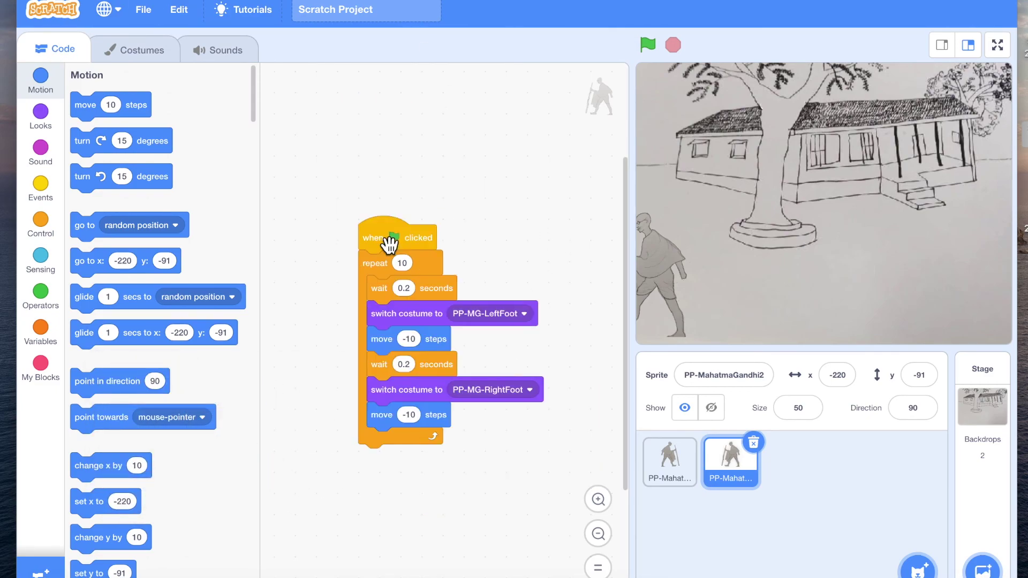